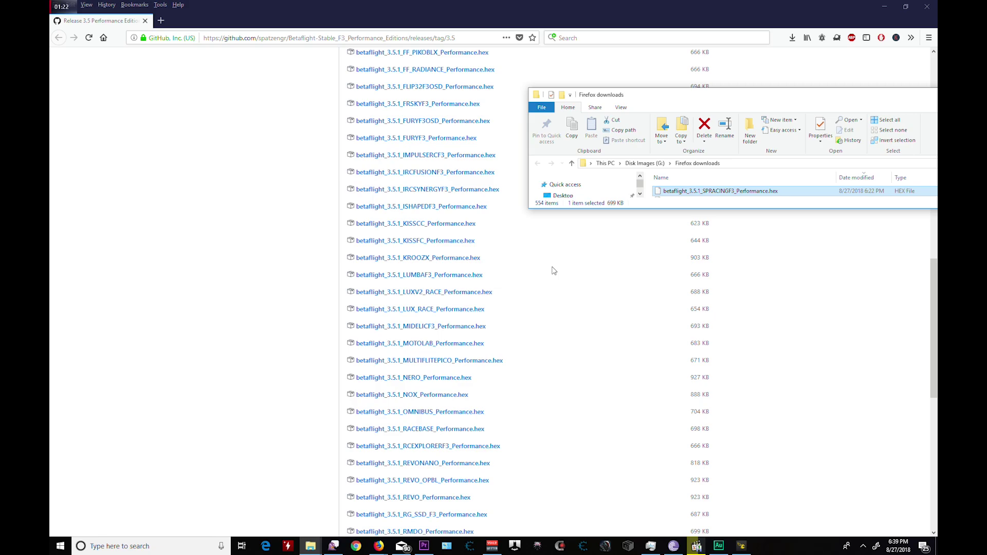
# Step: Look through the firmware hex files listed in the 3.5 Performance Edition release
pyautogui.middleClick(133, 197)
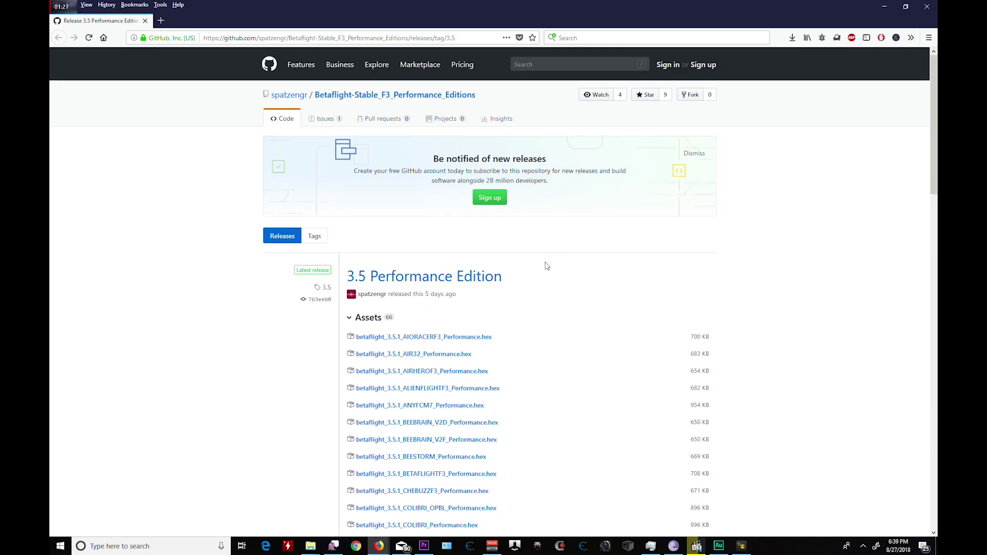
pyautogui.middleClick(749, 254)
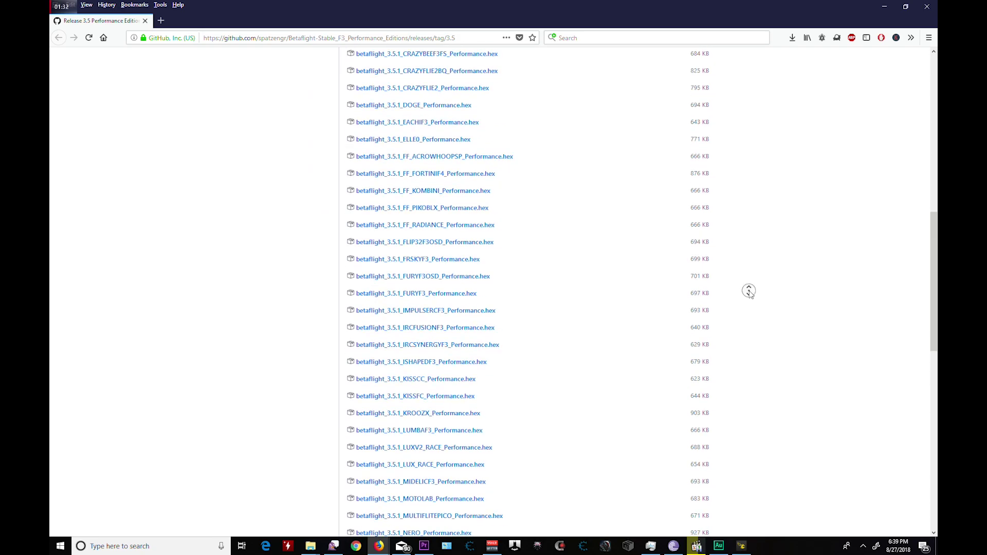
pyautogui.scroll(-4, 748, 308)
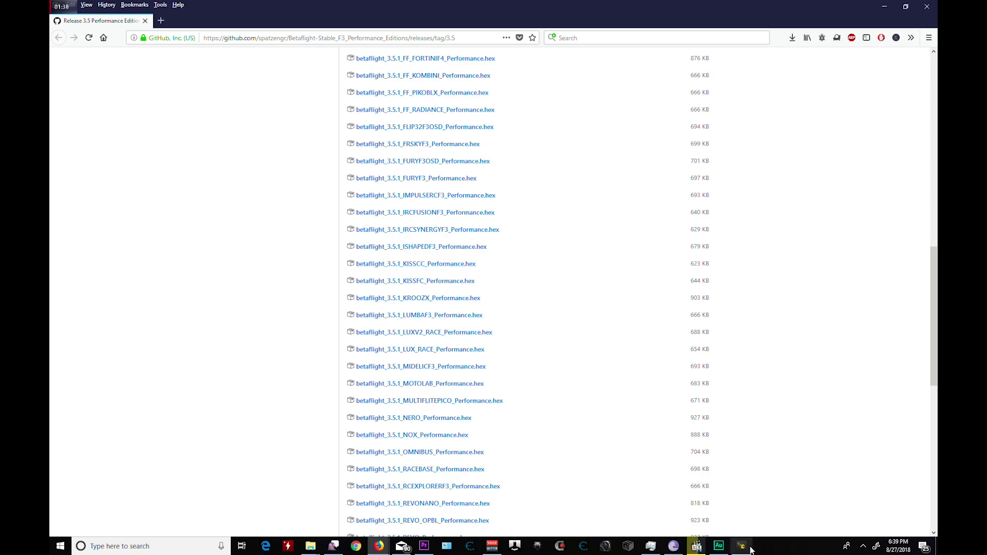
# Step: Switch to Betaflight Configurator and load the local firmware file betaflight_3.5.1_SPRACINGF3_Performance.hex from the Firefox downloads folder
pyautogui.moveTo(750, 548)
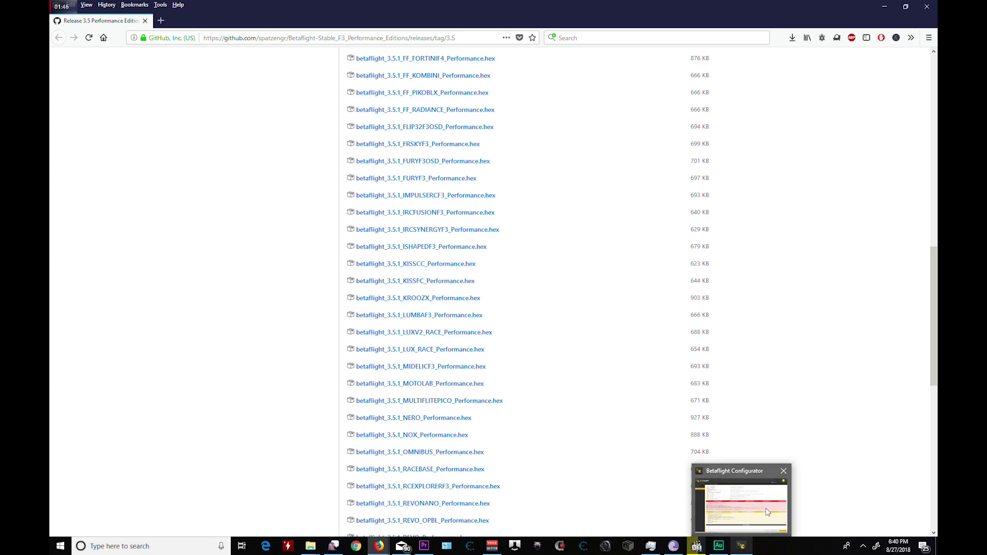
pyautogui.click(747, 528)
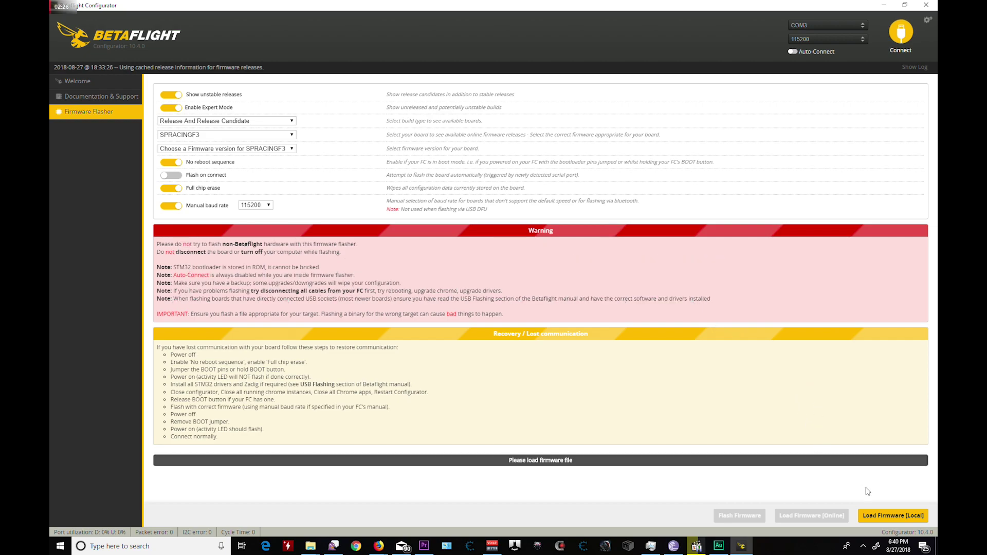
pyautogui.click(893, 515)
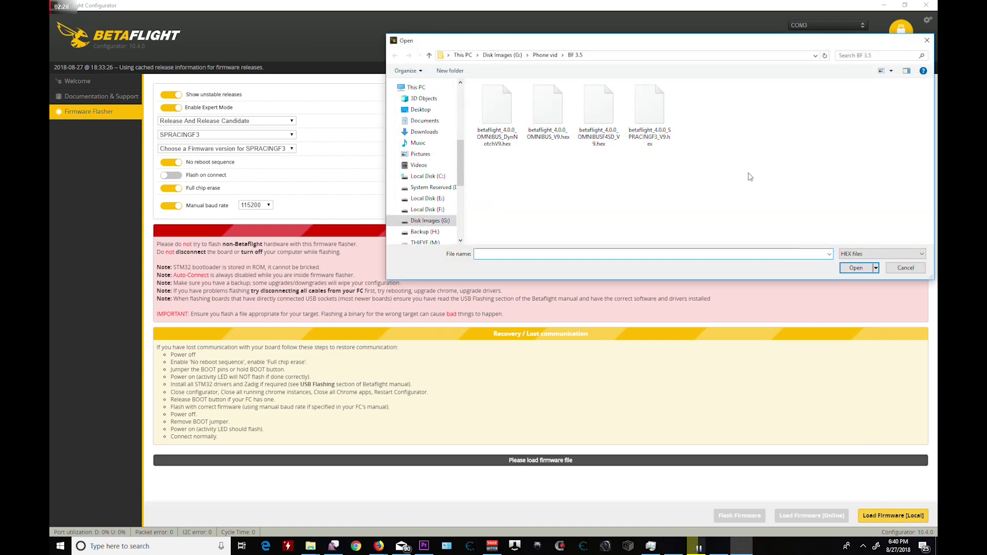
pyautogui.moveTo(459, 175); pyautogui.dragTo(458, 183)
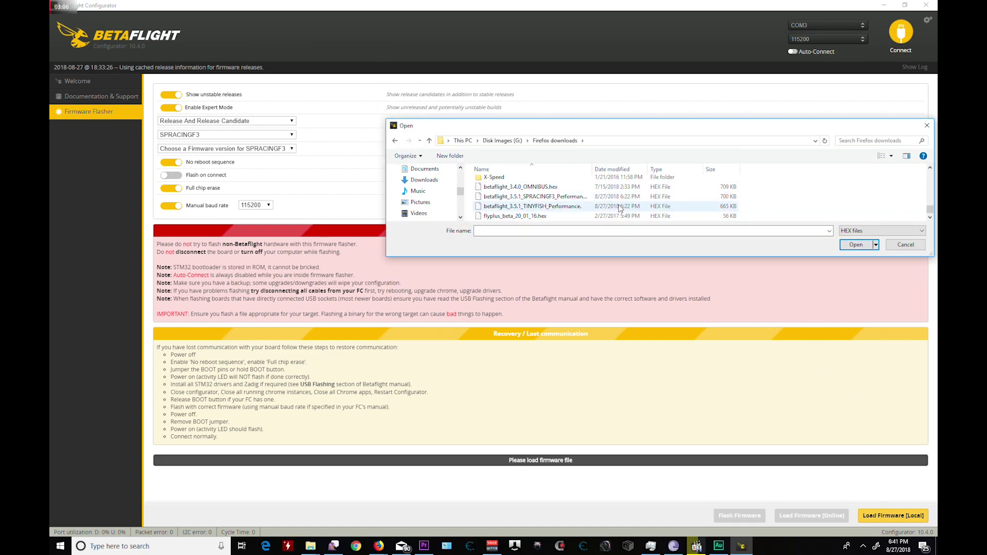
pyautogui.click(537, 197)
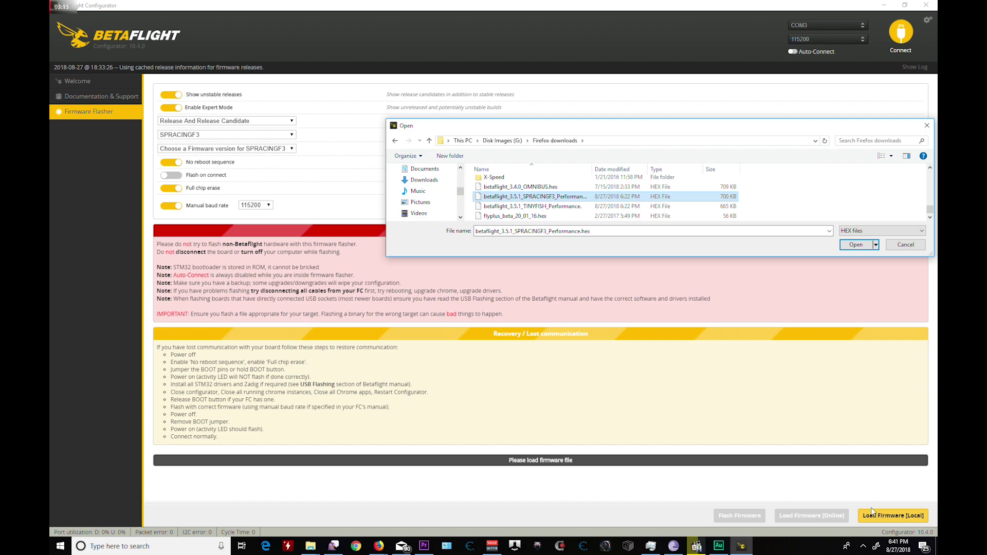
pyautogui.click(865, 245)
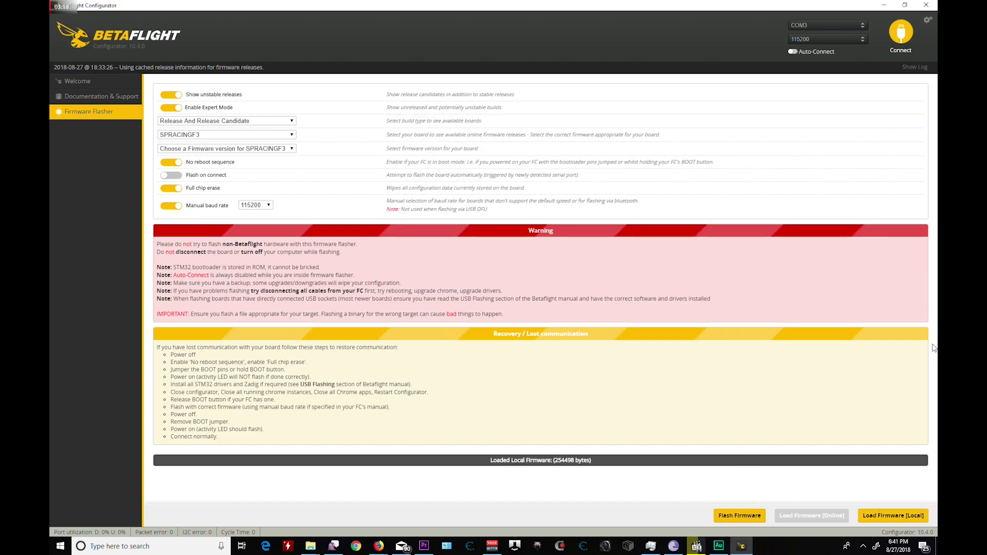
# Step: Flash the loaded firmware to the flight controller and connect to the board
pyautogui.click(742, 518)
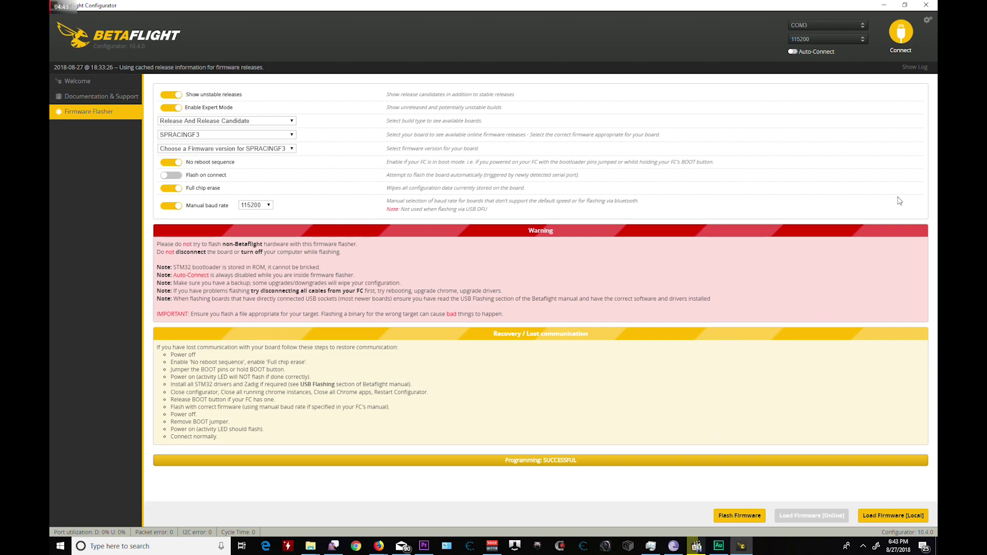
pyautogui.click(907, 44)
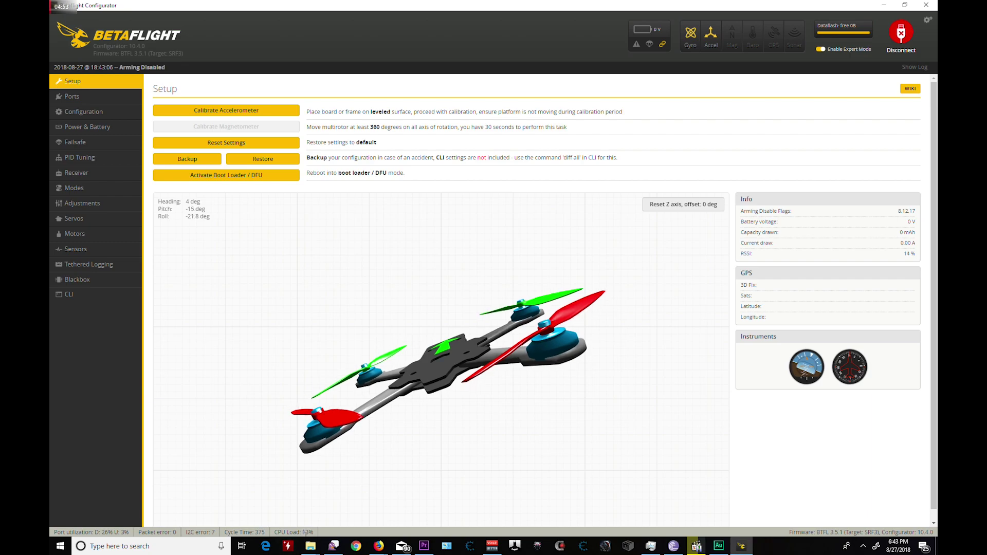
# Step: Check the UART port assignments and set the ESC/motor protocol to DSHOT600 in the configuration
pyautogui.click(72, 96)
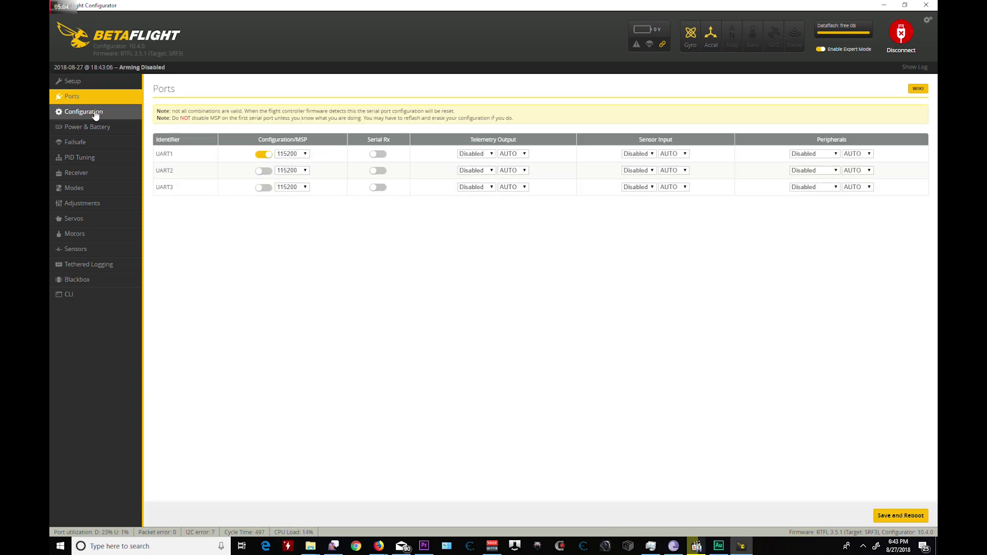
pyautogui.click(95, 113)
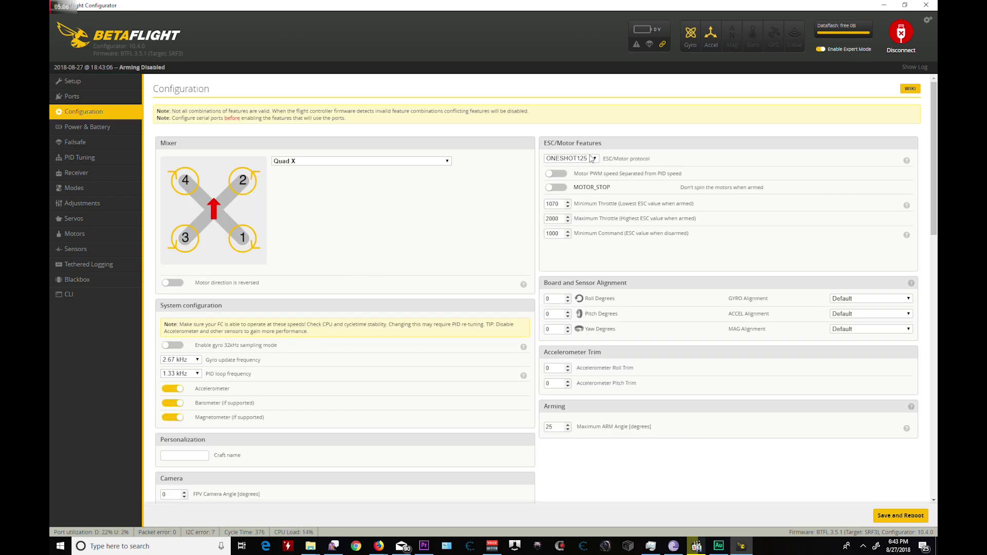
pyautogui.click(591, 158)
pyautogui.click(578, 222)
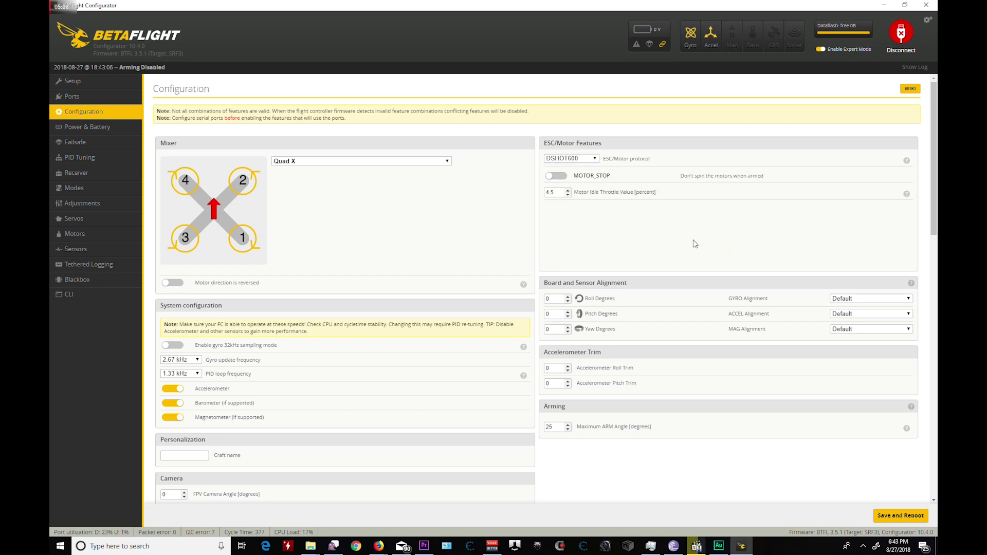
# Step: Set gyro update frequency to 8 kHz and PID loop frequency to 4 kHz, and disable the accelerometer, barometer and magnetometer
pyautogui.scroll(-1, 694, 245)
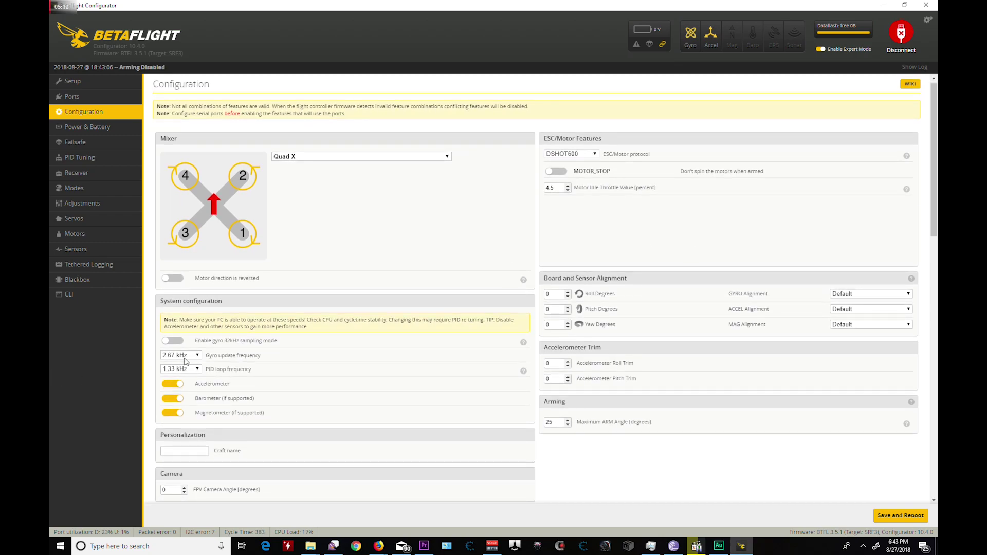
pyautogui.click(188, 355)
pyautogui.click(170, 363)
pyautogui.click(180, 369)
pyautogui.click(172, 385)
pyautogui.click(172, 384)
pyautogui.click(172, 398)
pyautogui.click(172, 414)
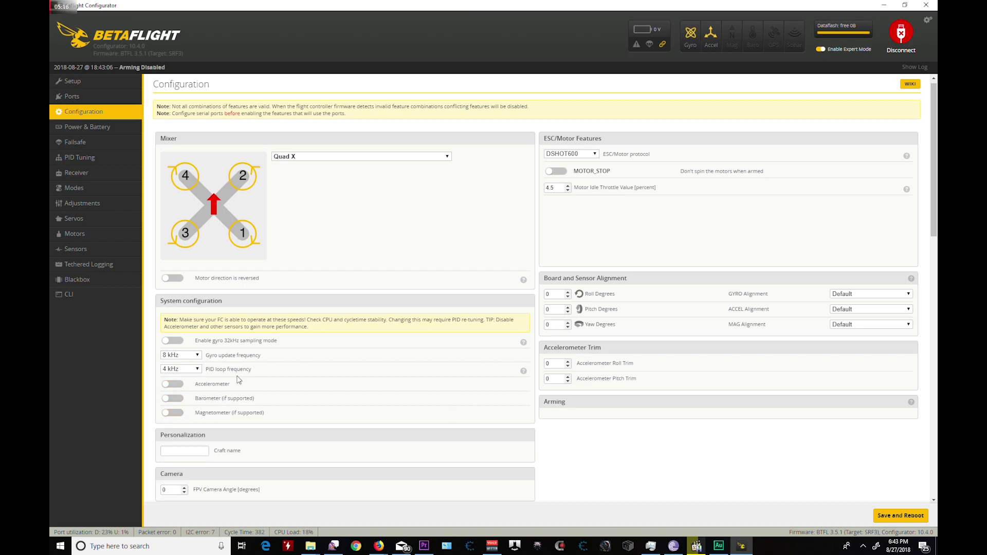
# Step: Enable the OSD feature and save the configuration with a reboot of the board
pyautogui.scroll(-2, 701, 427)
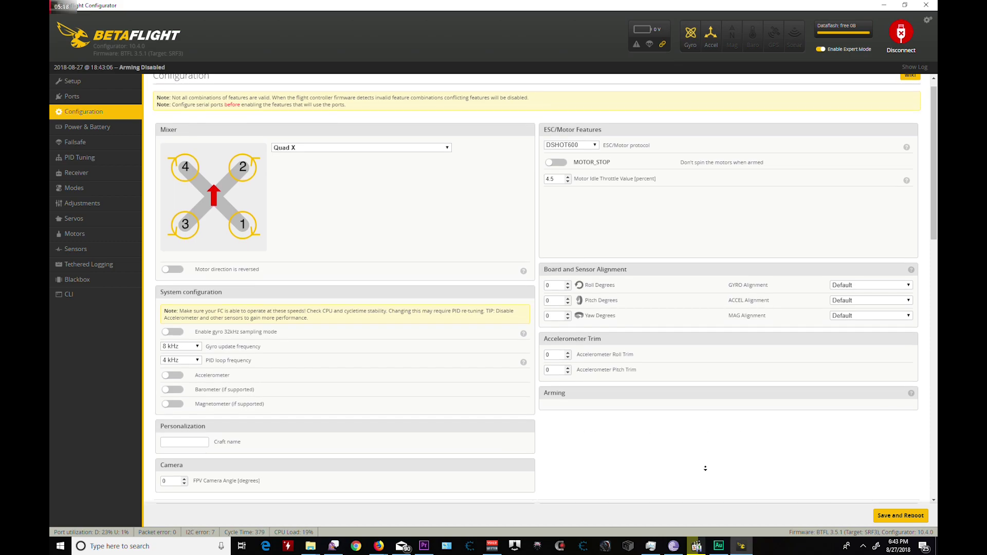
pyautogui.scroll(-1, 680, 395)
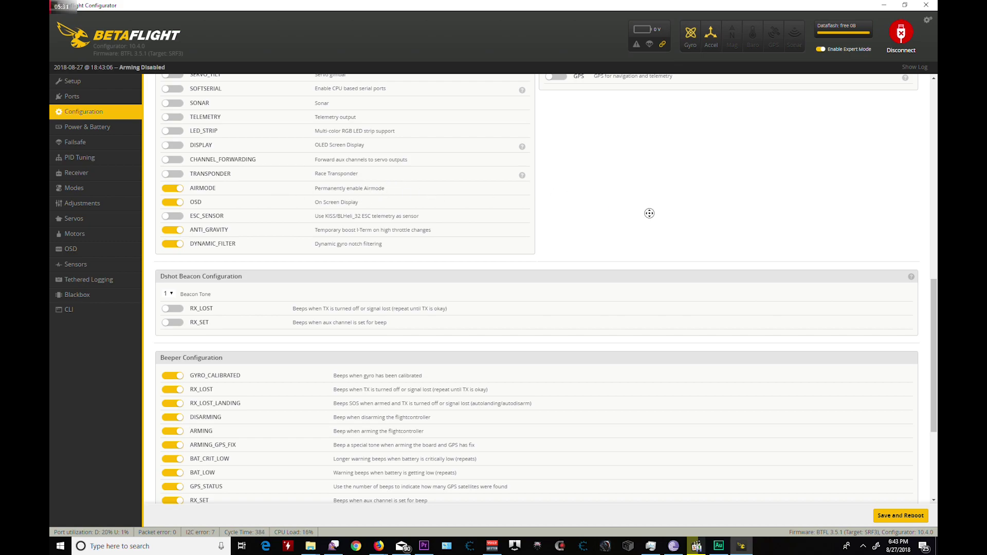
pyautogui.scroll(1, 648, 211)
pyautogui.scroll(-5, 663, 257)
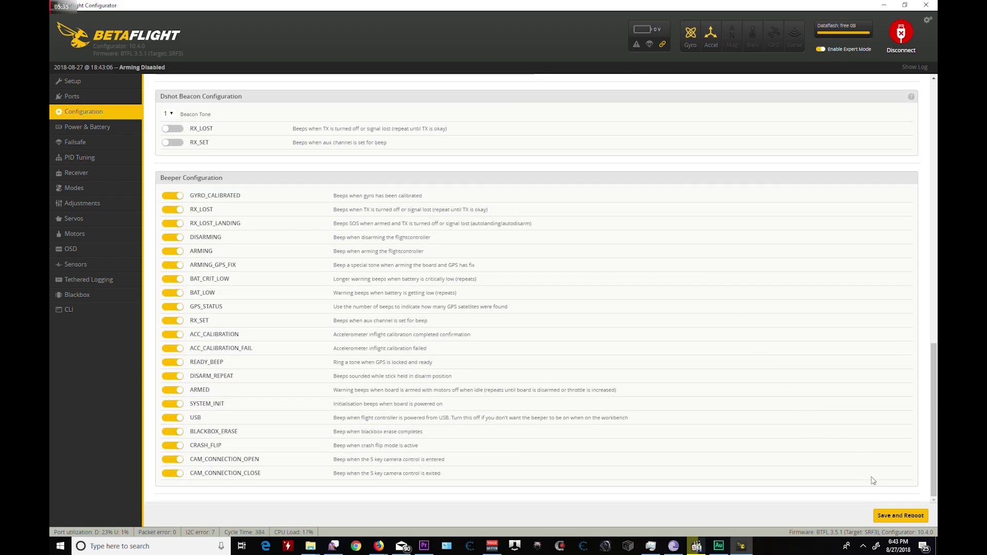
pyautogui.click(892, 516)
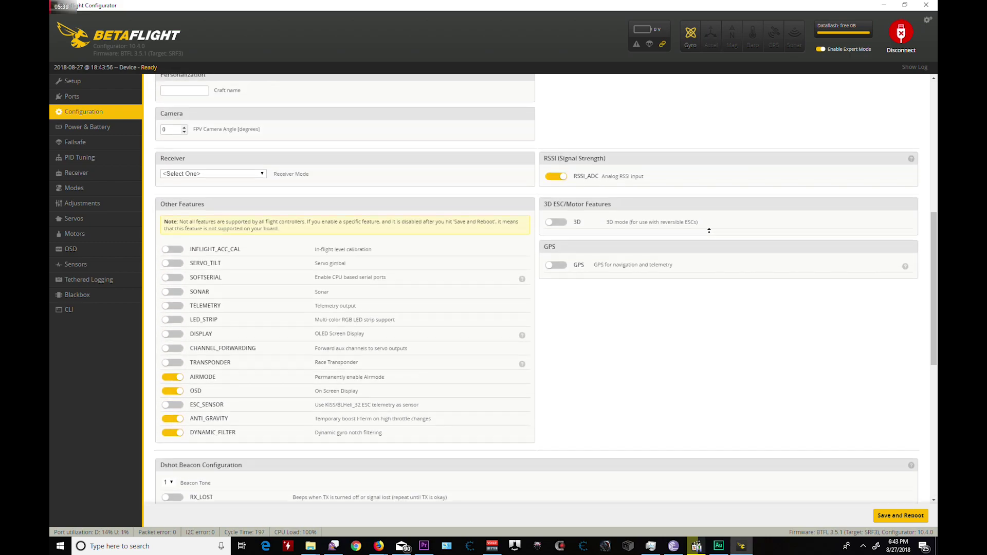
# Step: Check the saved configuration and the board's CPU load, and view the Setup and Power & Battery pages
pyautogui.scroll(-7, 694, 241)
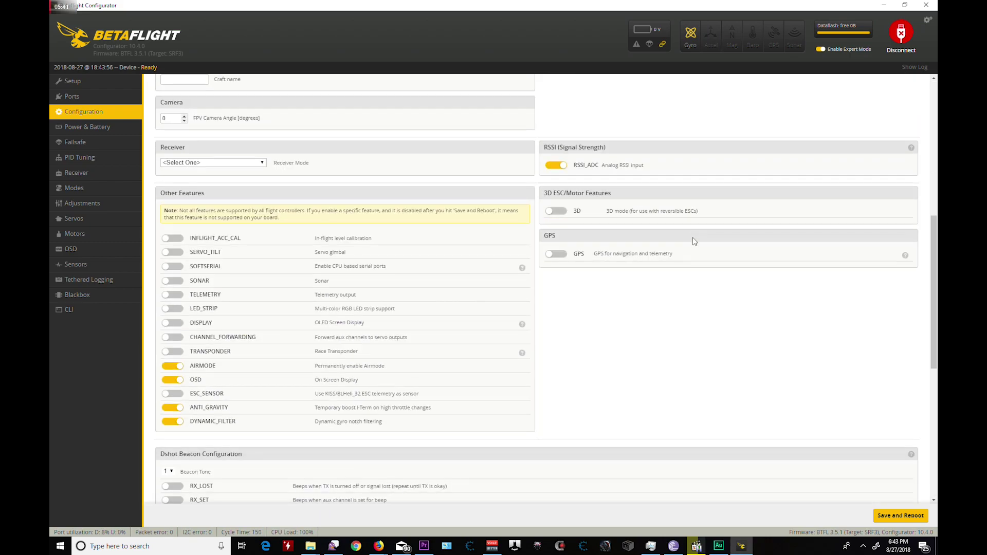
pyautogui.scroll(7, 690, 242)
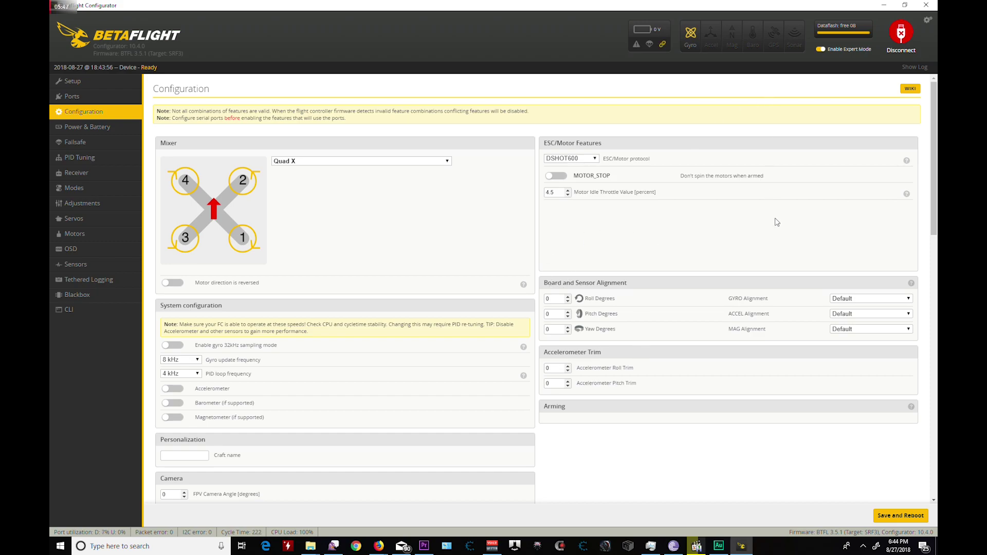
pyautogui.moveTo(928, 198); pyautogui.dragTo(922, 246)
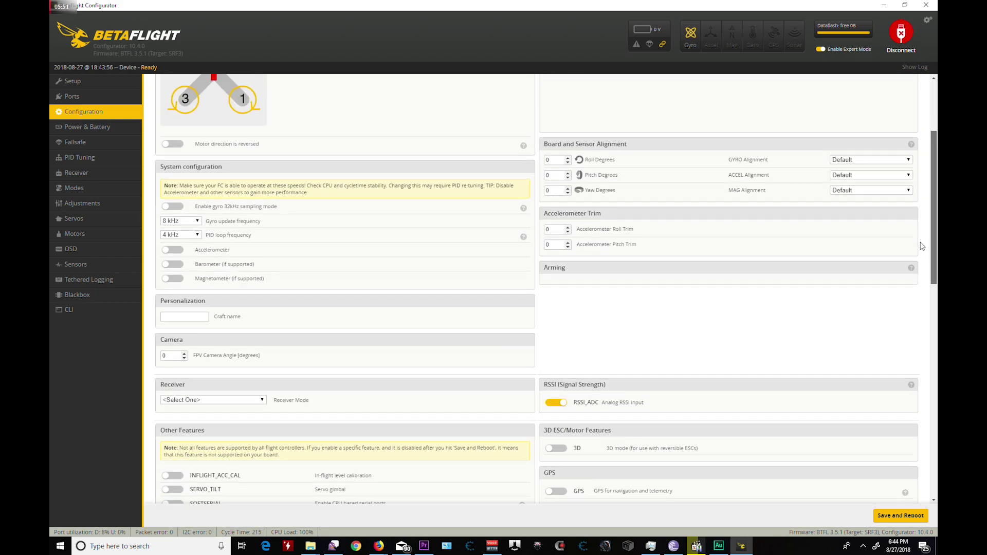
pyautogui.moveTo(272, 532); pyautogui.dragTo(314, 531)
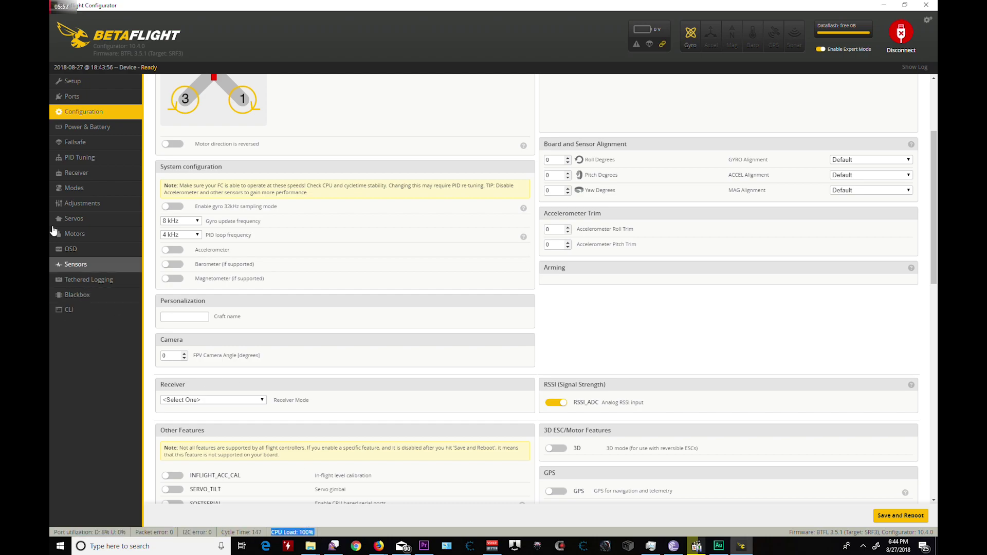
pyautogui.click(117, 88)
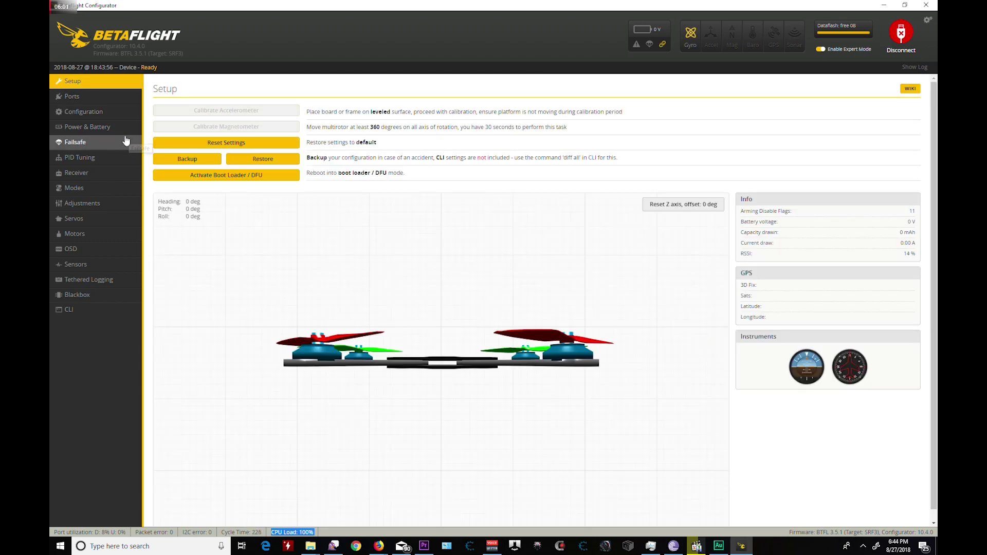
pyautogui.click(86, 128)
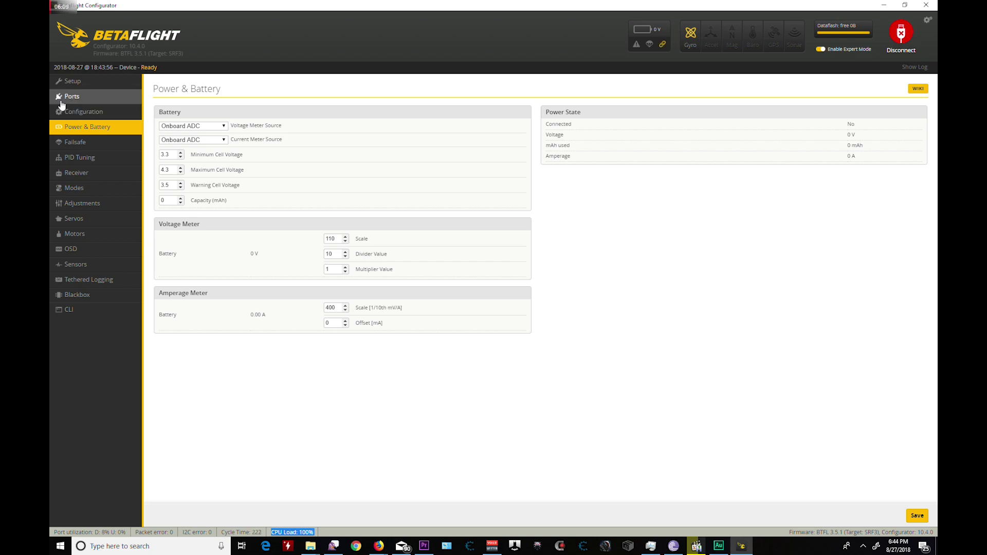
# Step: Review the gyro and PID loop frequencies, the enabled features and the beeper settings in the configuration
pyautogui.click(76, 116)
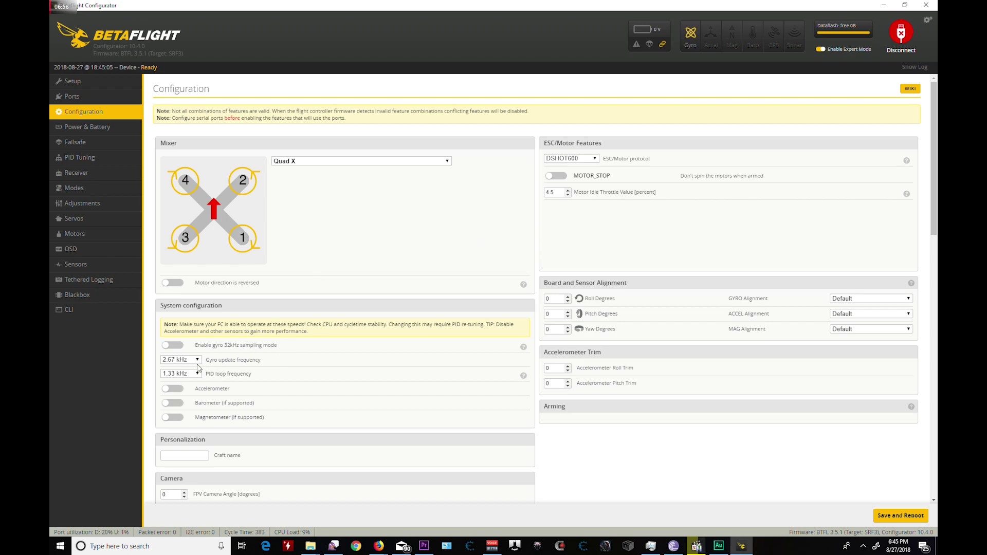
pyautogui.scroll(-7, 708, 447)
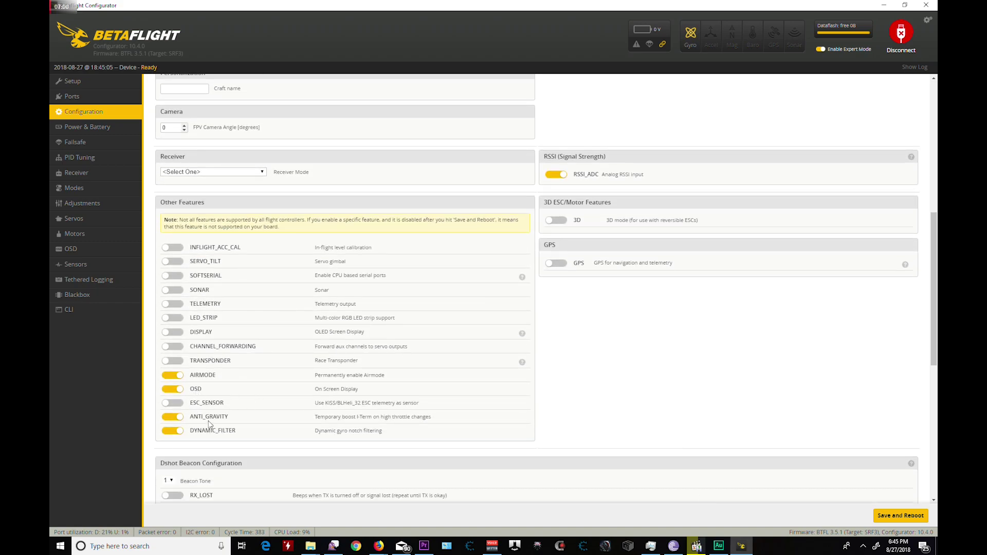
pyautogui.scroll(-5, 654, 412)
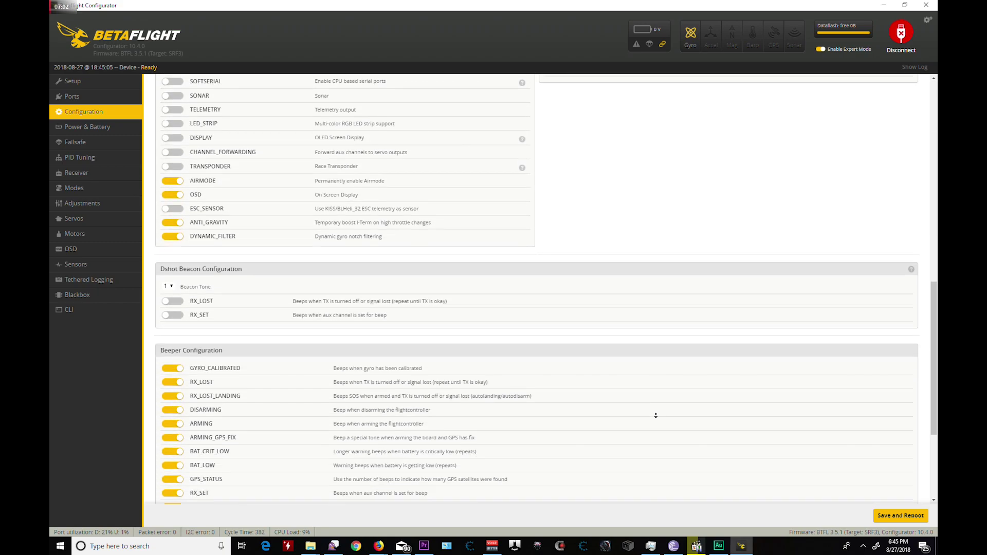
pyautogui.scroll(-2, 644, 331)
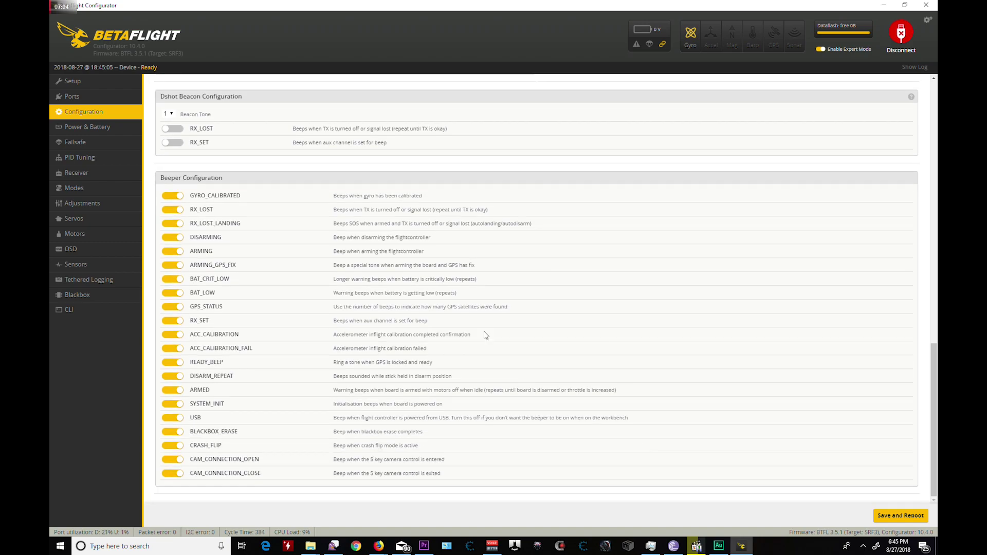
pyautogui.scroll(15, 853, 298)
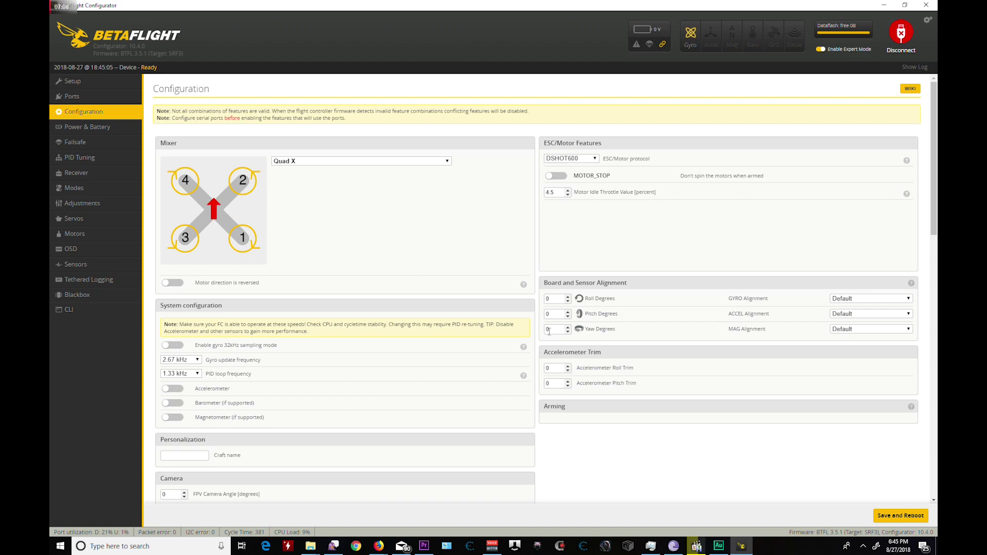
# Step: Set the current meter source to None in the power and battery settings and save
pyautogui.click(92, 130)
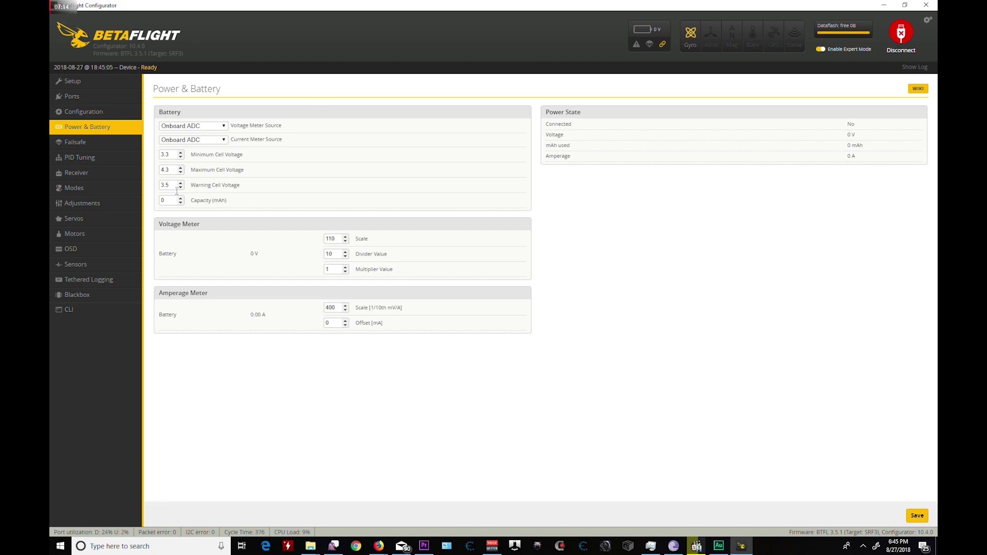
pyautogui.click(221, 140)
pyautogui.click(222, 147)
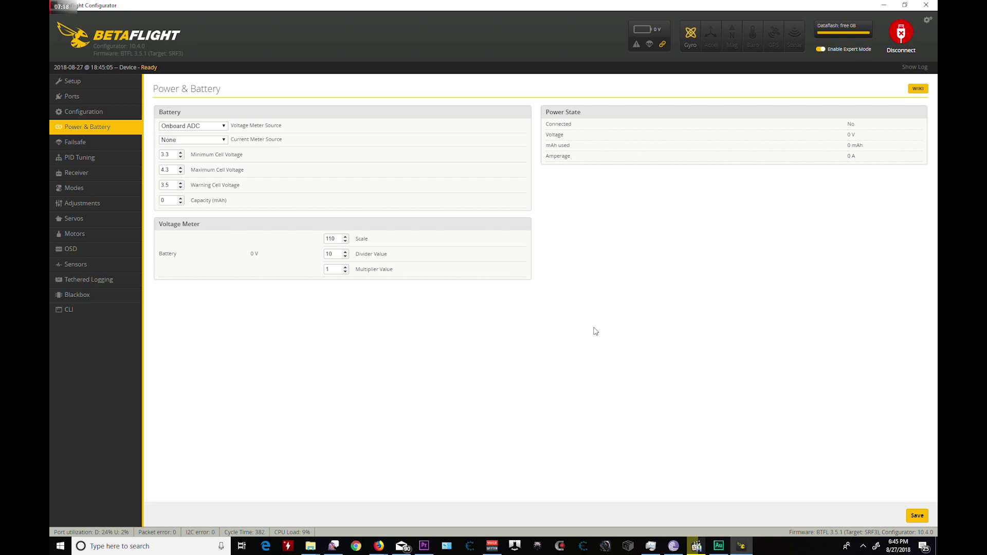
pyautogui.click(917, 517)
# Step: Look over the failsafe settings and open the PID tuning values
pyautogui.click(70, 143)
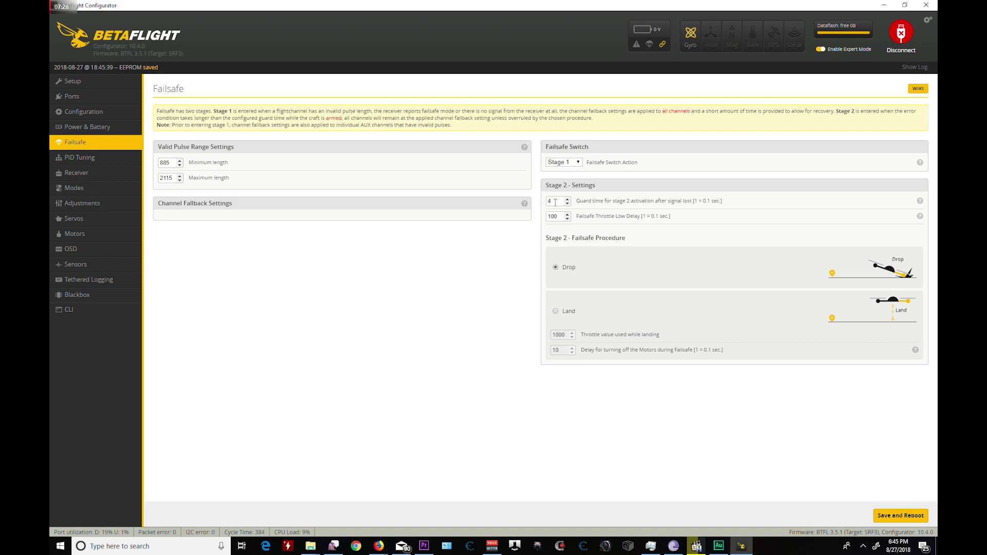
pyautogui.click(77, 157)
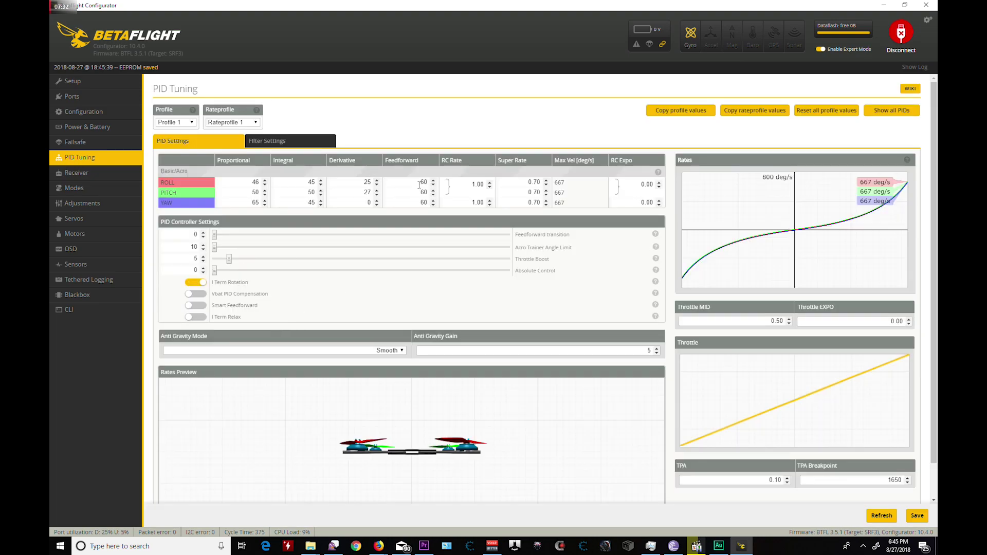
# Step: Set the RC rate to 1.77 for roll/pitch and yaw, and the super rate to 0.75 on all three axes
pyautogui.moveTo(475, 184); pyautogui.dragTo(519, 178)
pyautogui.doubleClick(480, 185)
pyautogui.write('1.77')
pyautogui.doubleClick(478, 203)
pyautogui.write('1.77')
pyautogui.moveTo(542, 182); pyautogui.dragTo(542, 202)
pyautogui.write('555')
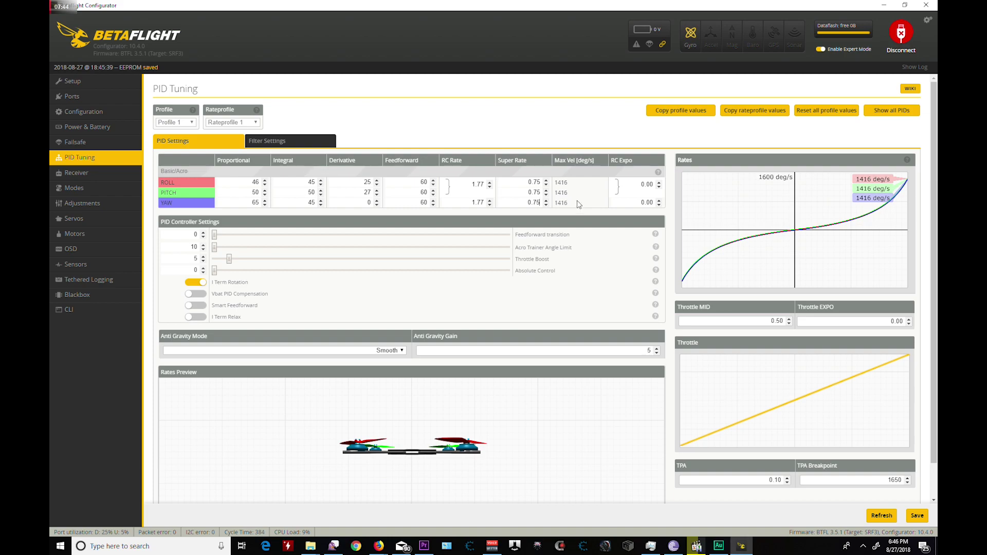
# Step: Set the feedforward transition to 0.2 and enable Vbat PID Compensation, Smart Feedforward and I Term Relax
pyautogui.moveTo(215, 235); pyautogui.dragTo(269, 235)
pyautogui.moveTo(271, 236); pyautogui.dragTo(273, 236)
pyautogui.click(202, 295)
pyautogui.click(200, 305)
pyautogui.click(199, 316)
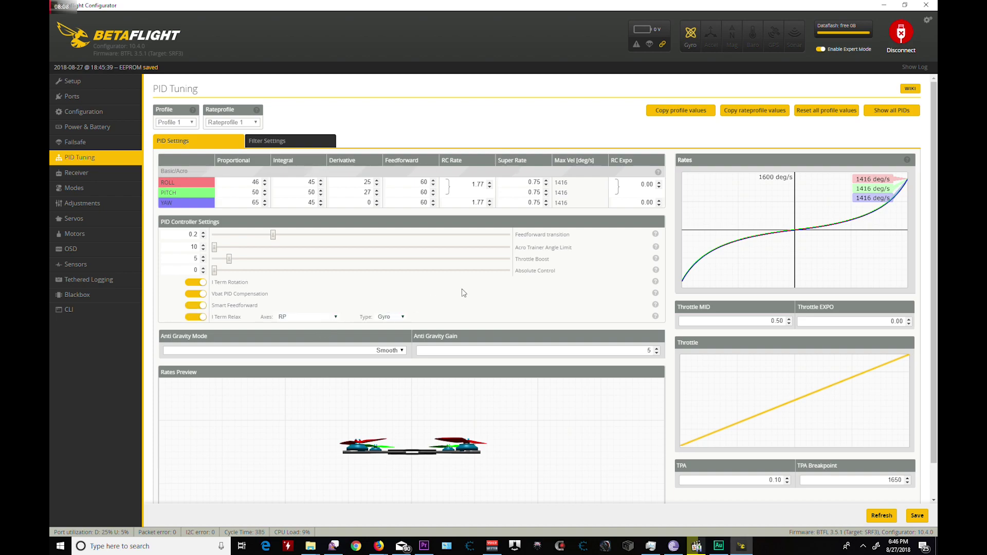
pyautogui.click(197, 294)
pyautogui.click(214, 295)
# Step: Set the integral gains to 55 for roll, 60 for pitch and 55 for yaw, and save the PID tuning
pyautogui.doubleClick(310, 182)
pyautogui.press('BackSpace')
pyautogui.doubleClick(312, 192)
pyautogui.write('10')
pyautogui.doubleClick(310, 202)
pyautogui.doubleClick(307, 193)
pyautogui.write('60')
pyautogui.doubleClick(311, 202)
pyautogui.write('55')
pyautogui.scroll(-1, 931, 180)
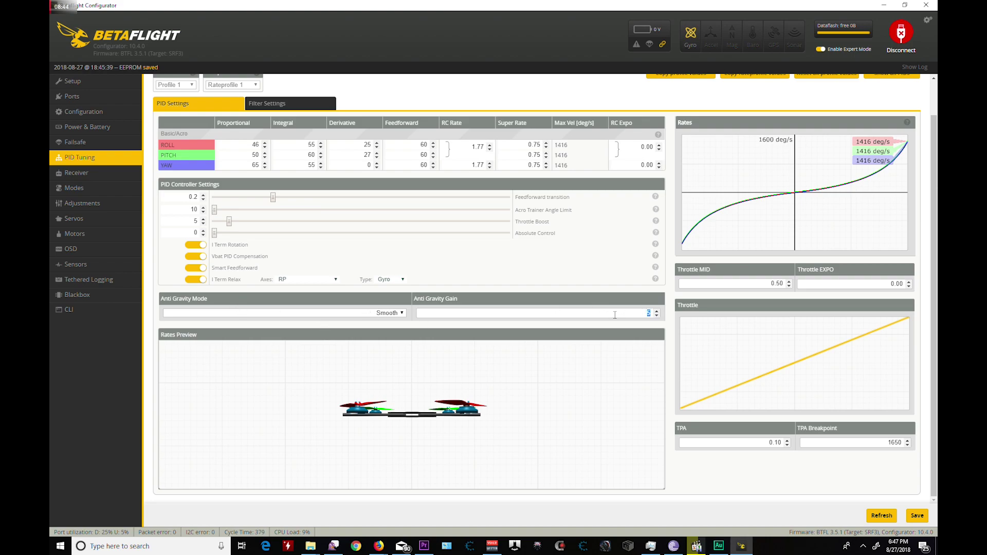
pyautogui.click(917, 516)
# Step: Check the gyro and D-term filter settings, then set the receiver's RC smoothing type to Filter and save
pyautogui.click(300, 104)
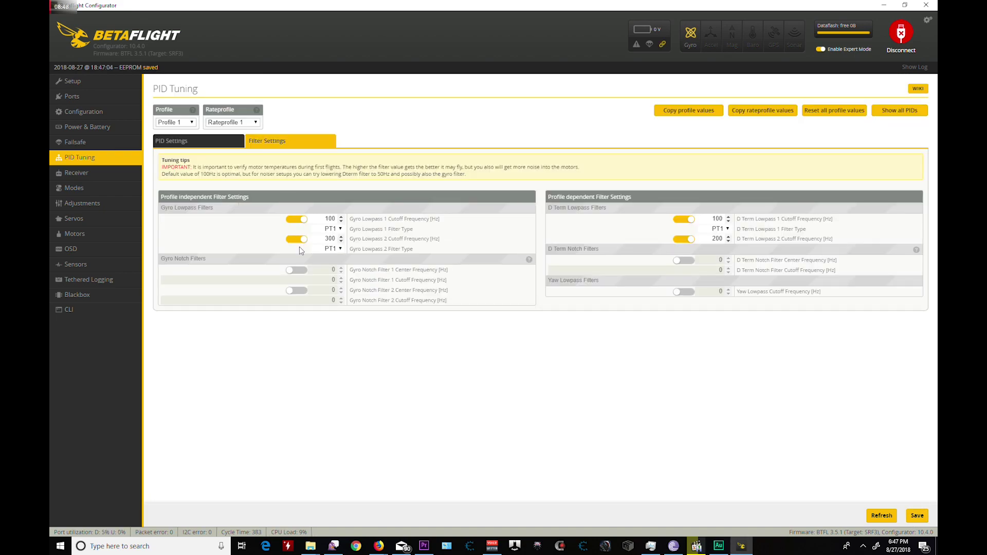
pyautogui.click(77, 176)
pyautogui.click(564, 263)
pyautogui.click(567, 281)
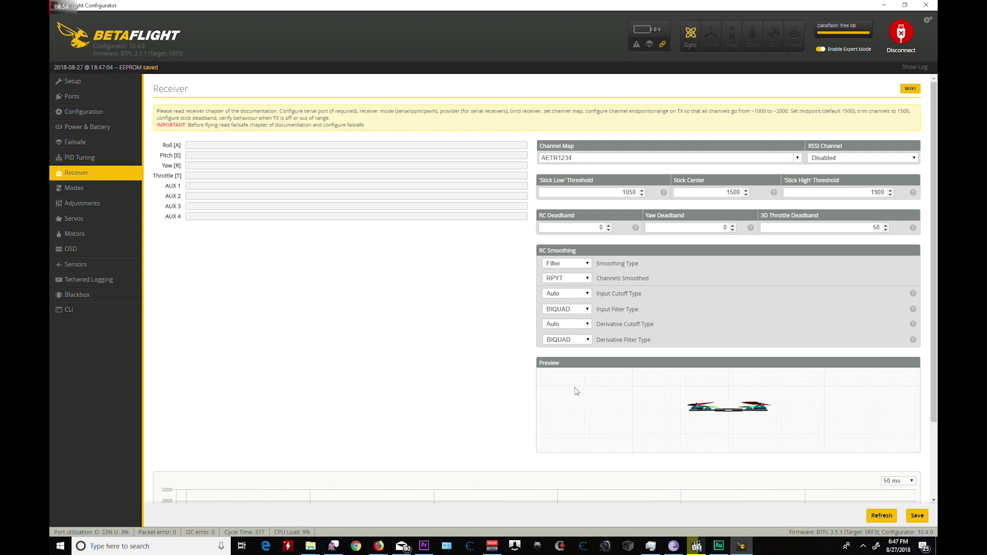
pyautogui.click(916, 516)
# Step: Look over the flight mode assignments and recheck the receiver settings
pyautogui.click(74, 187)
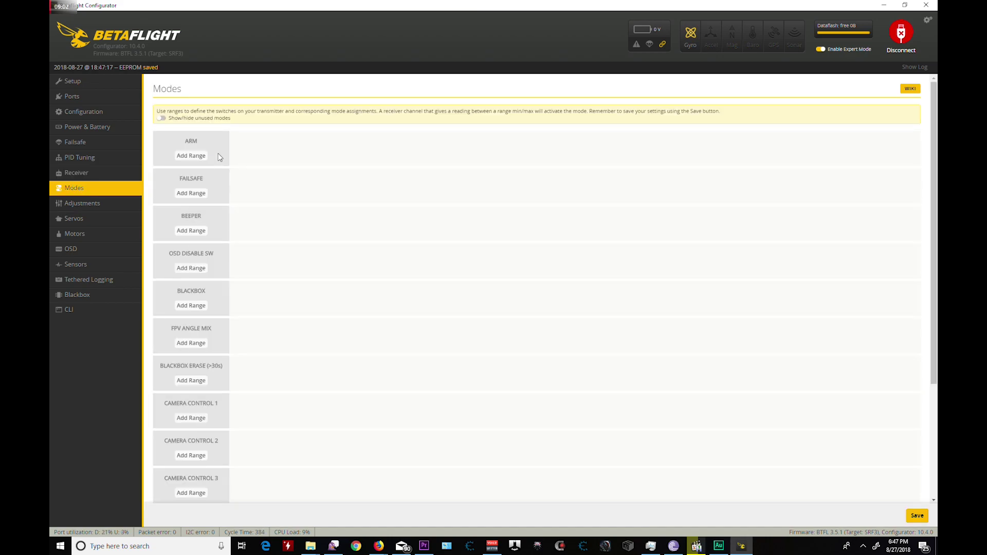
pyautogui.click(77, 173)
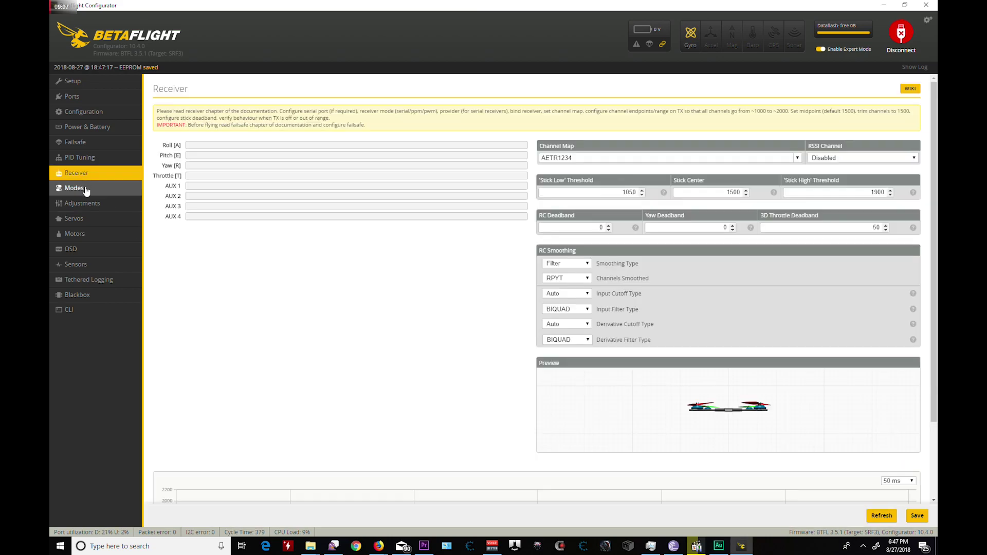
pyautogui.click(83, 189)
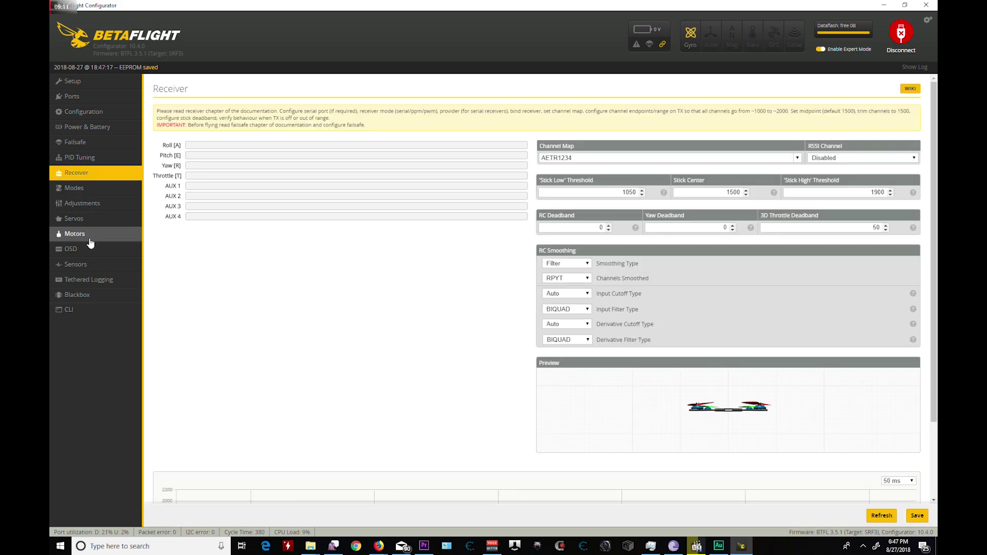
# Step: Enable the Avg Cell Voltage and Anti Gravity OSD elements, try G Force, and reposition the overlapping elements in the preview
pyautogui.click(91, 248)
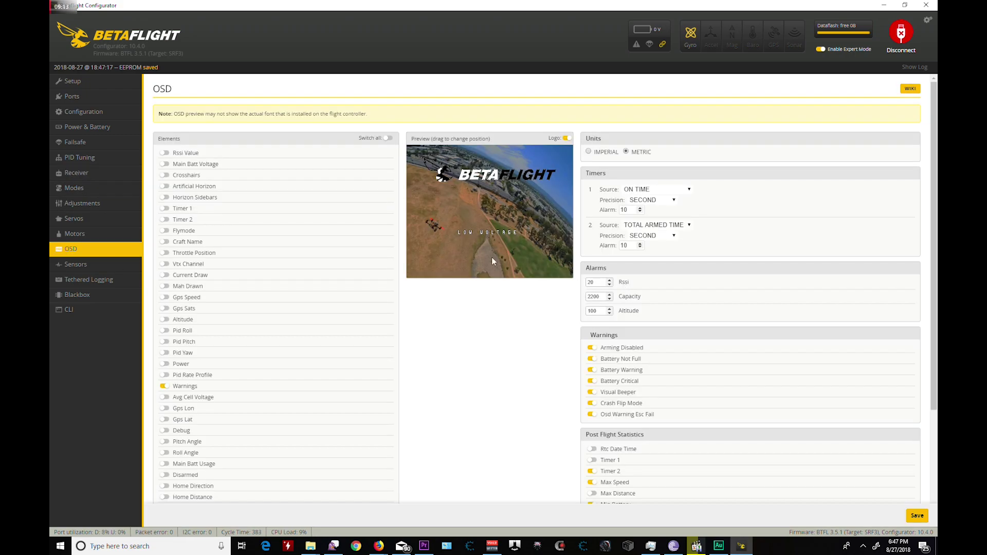
pyautogui.scroll(-3, 463, 360)
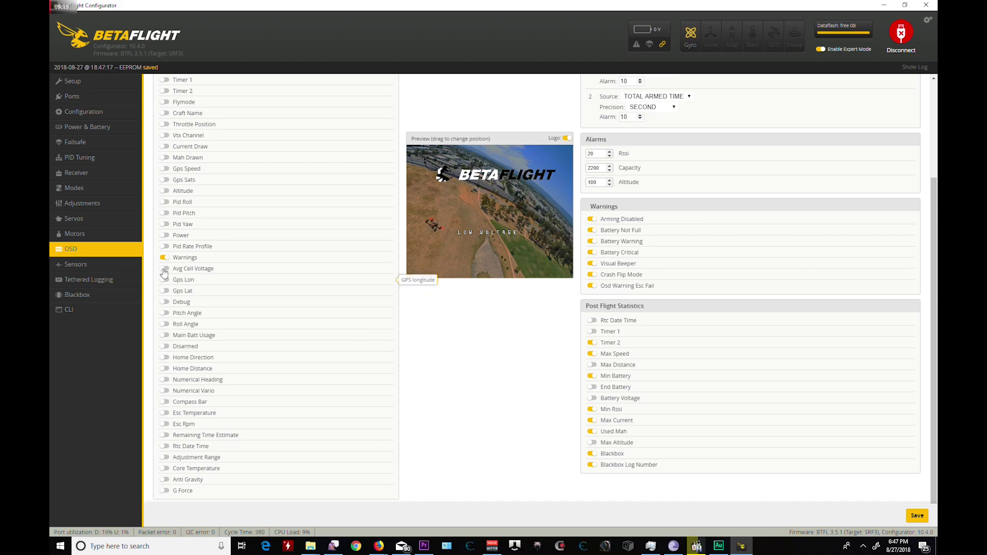
pyautogui.click(180, 273)
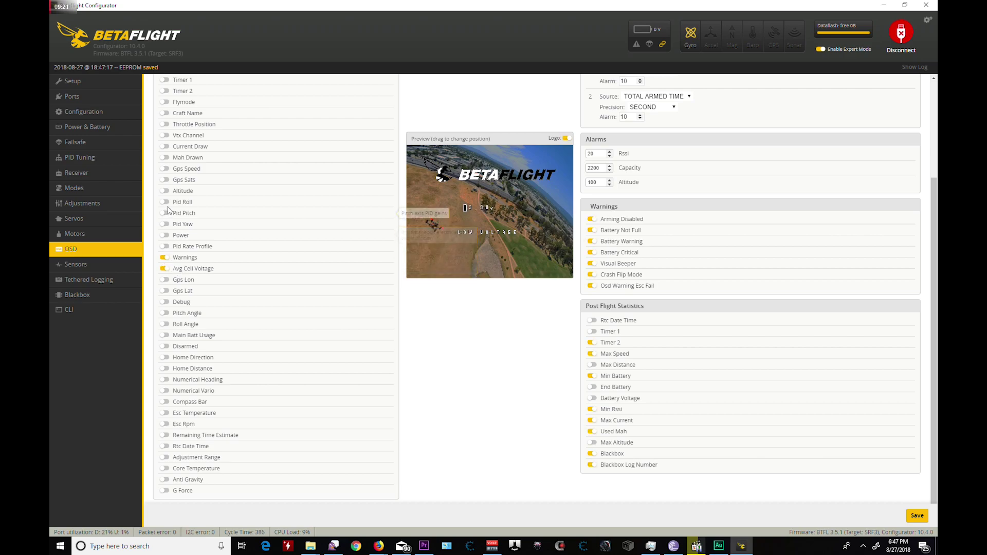
pyautogui.click(164, 479)
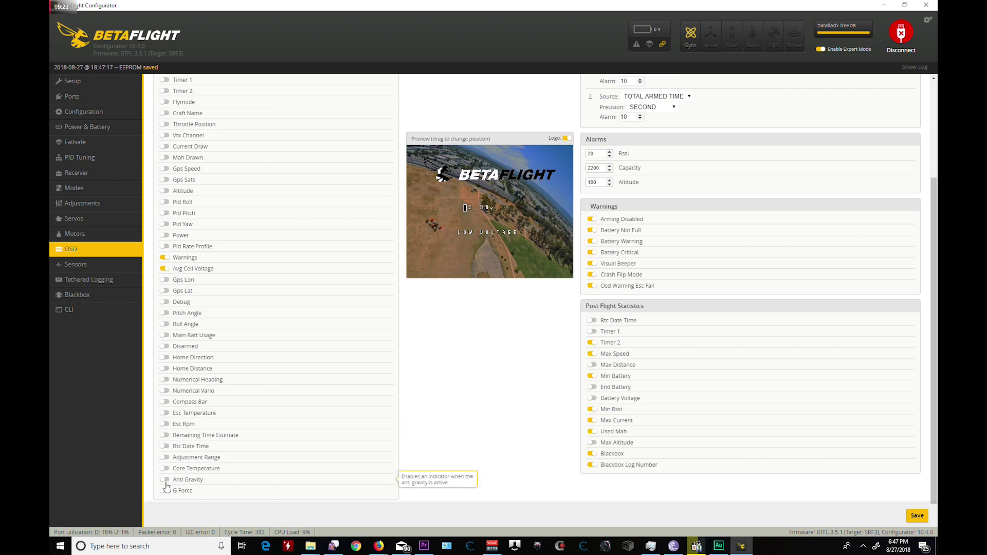
pyautogui.click(164, 491)
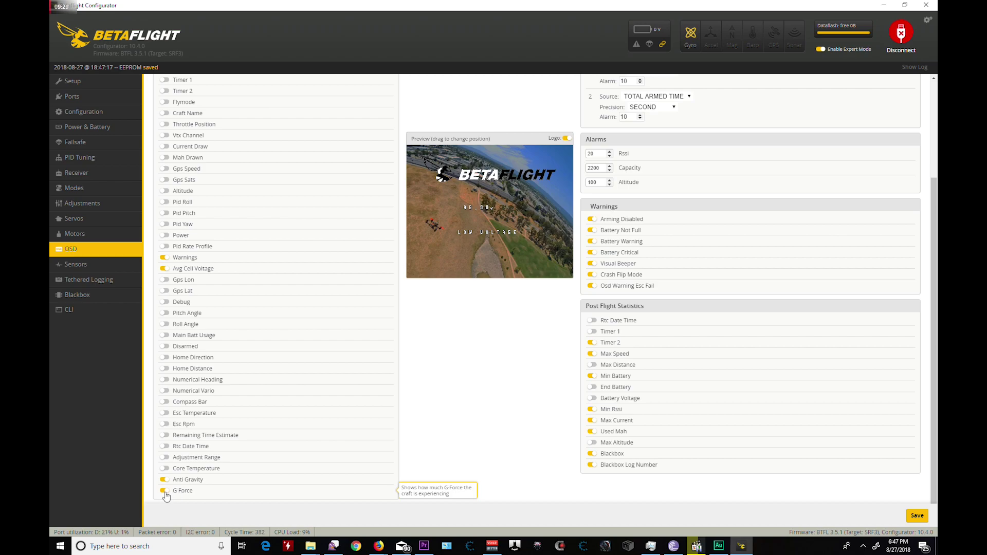
pyautogui.click(165, 492)
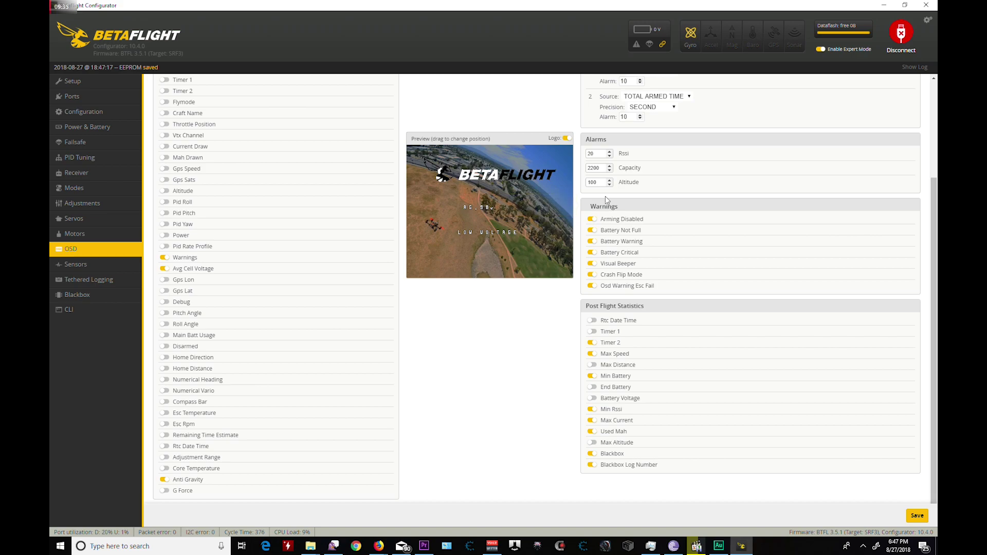
pyautogui.moveTo(469, 207); pyautogui.dragTo(422, 167)
pyautogui.moveTo(476, 211); pyautogui.dragTo(481, 161)
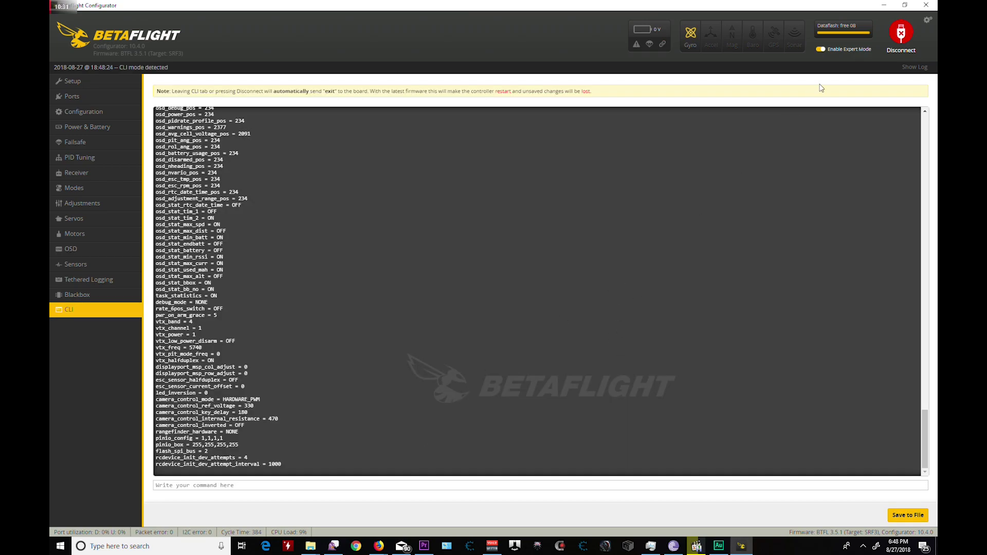
# Step: Disconnect the flight controller from the configurator
pyautogui.click(901, 47)
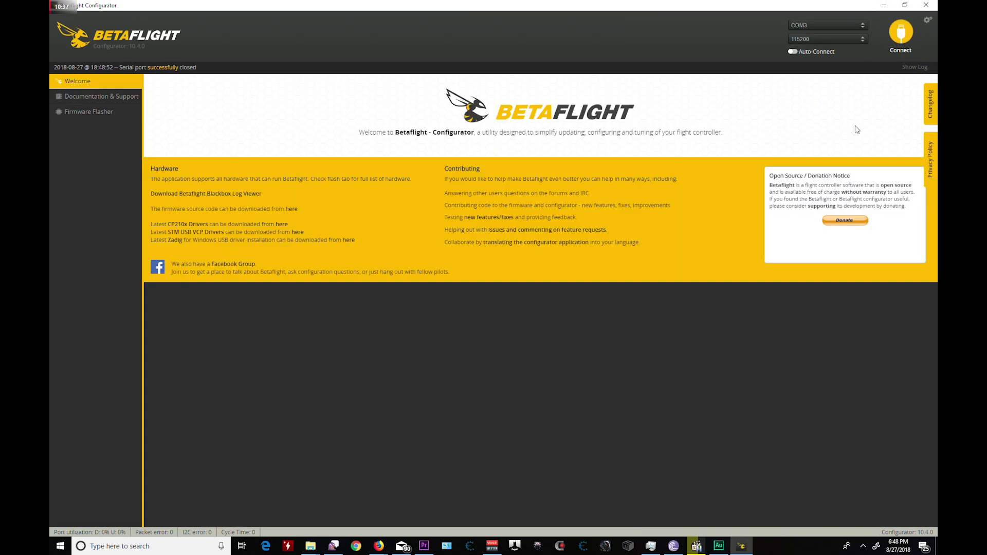